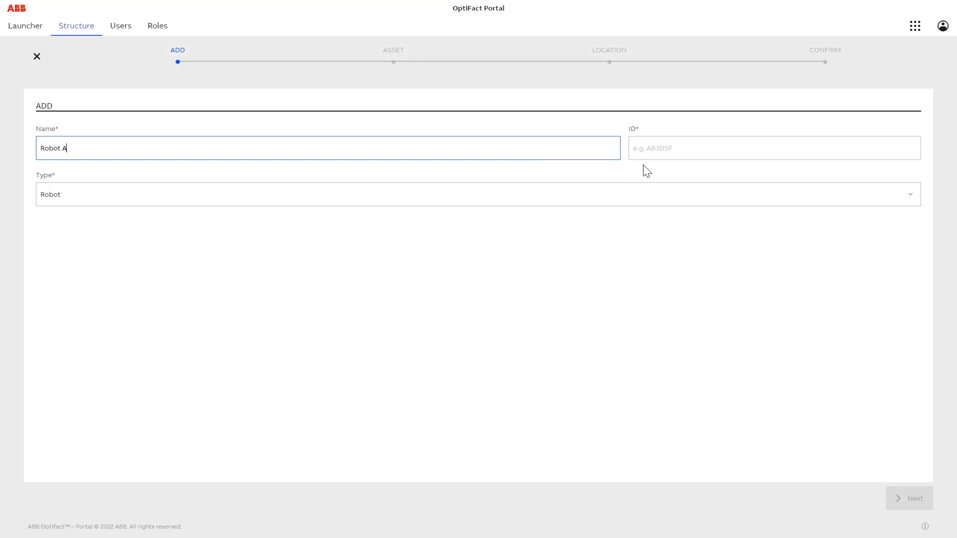
Set the robot asset's ID to 123-12345 and continue to its controller settings.
left_click(654, 150)
type("123")
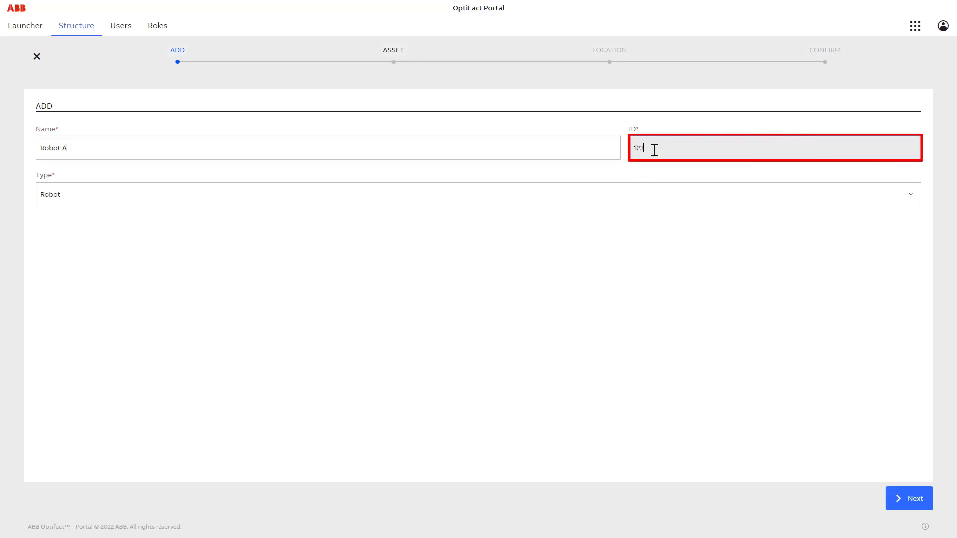
type("-12345")
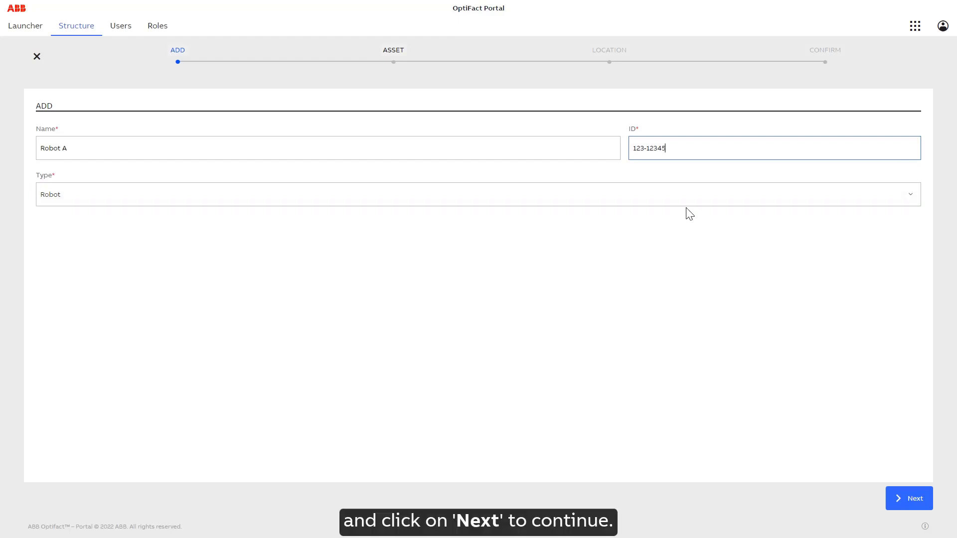
left_click(910, 500)
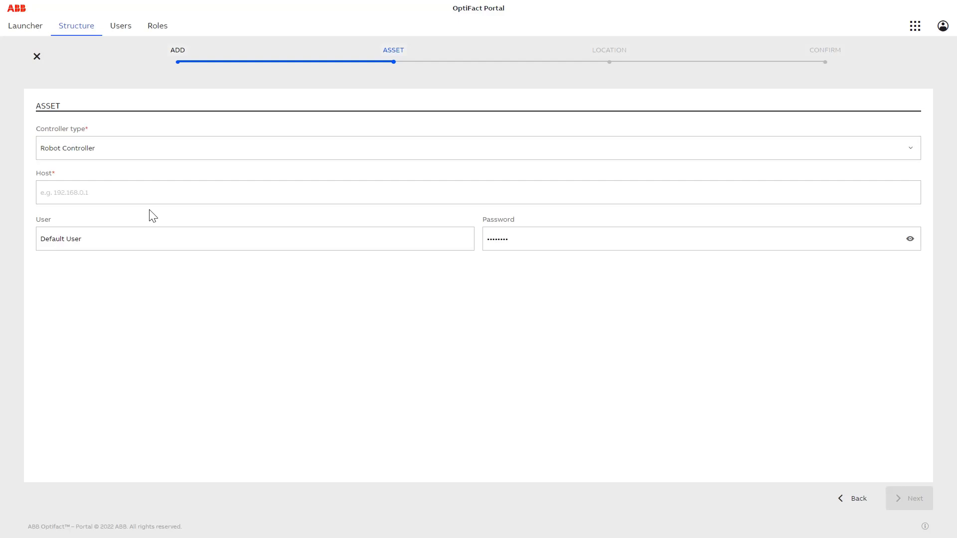
Set the robot controller's host to 192.168.250.219 and continue to the location settings.
left_click(149, 196)
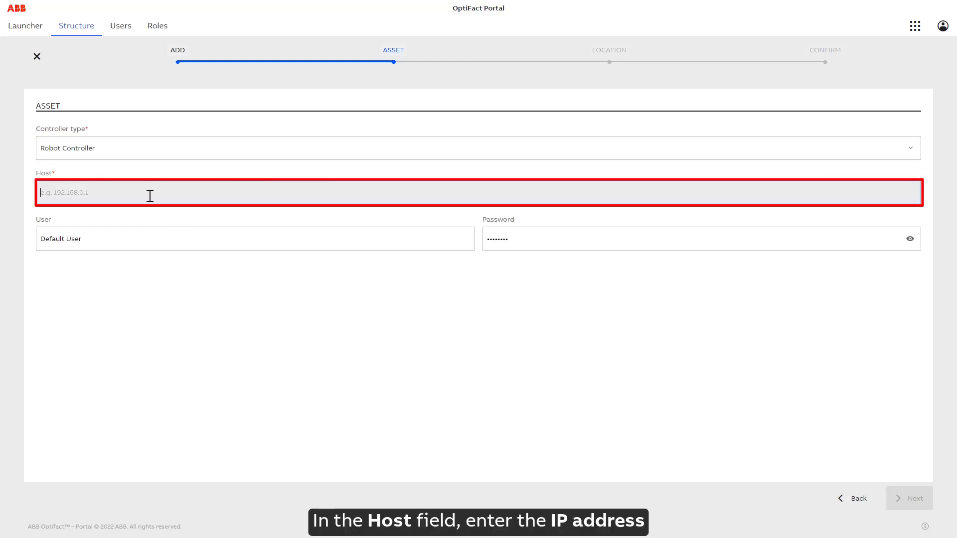
type("192.1")
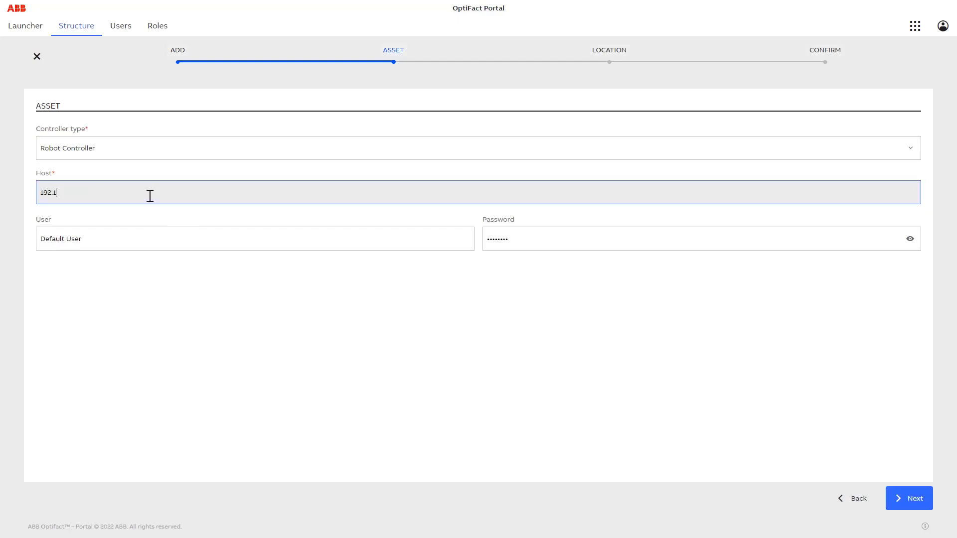
type("68.250.219")
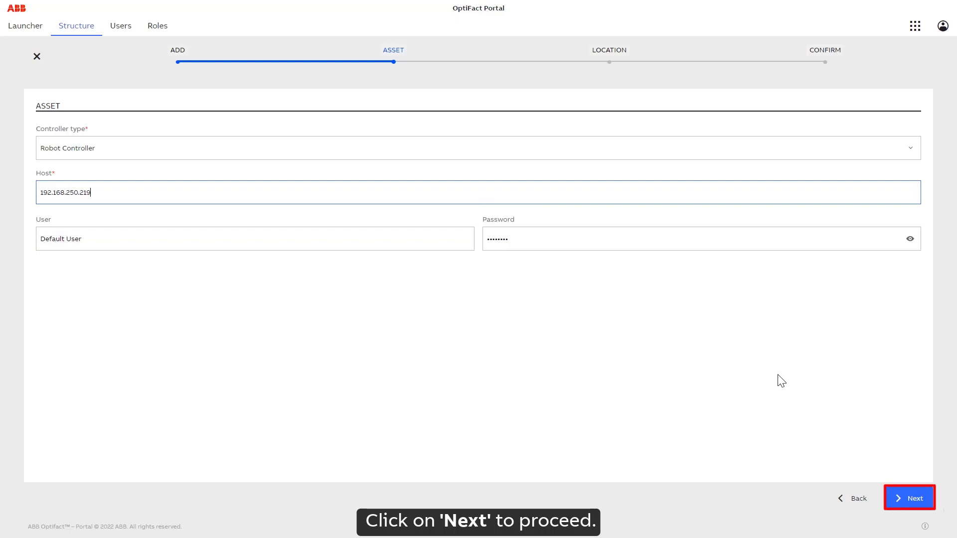
left_click(899, 498)
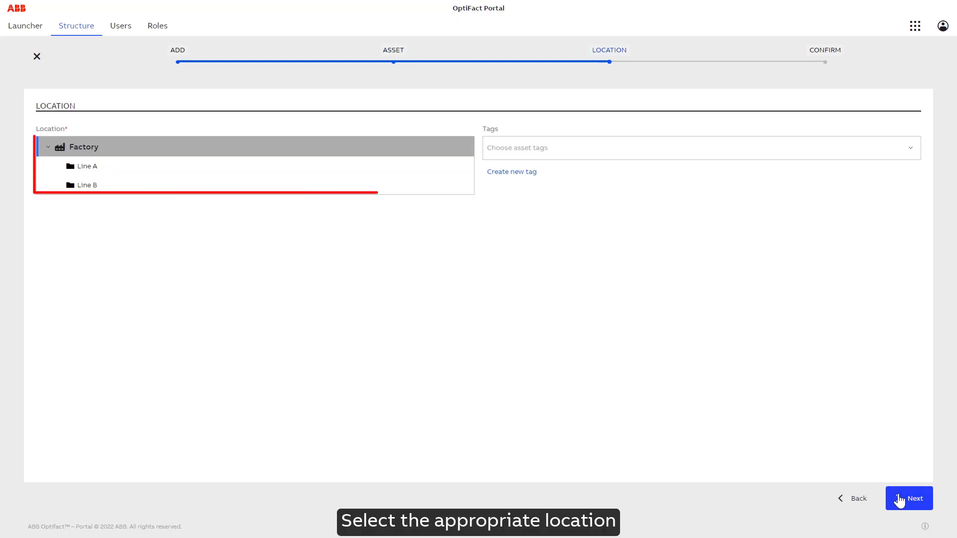
Set the robot's location to Line A and look through the existing asset tags.
left_click(106, 172)
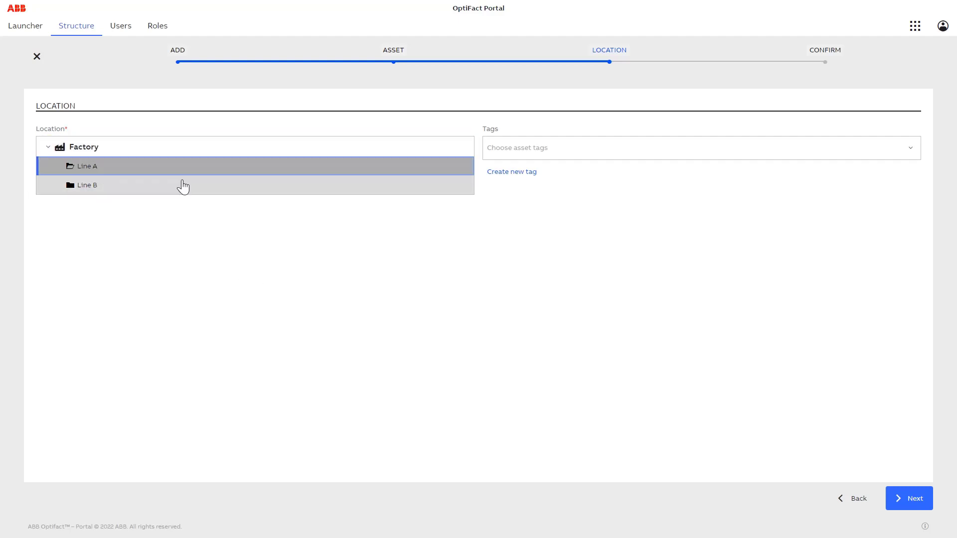
left_click(545, 151)
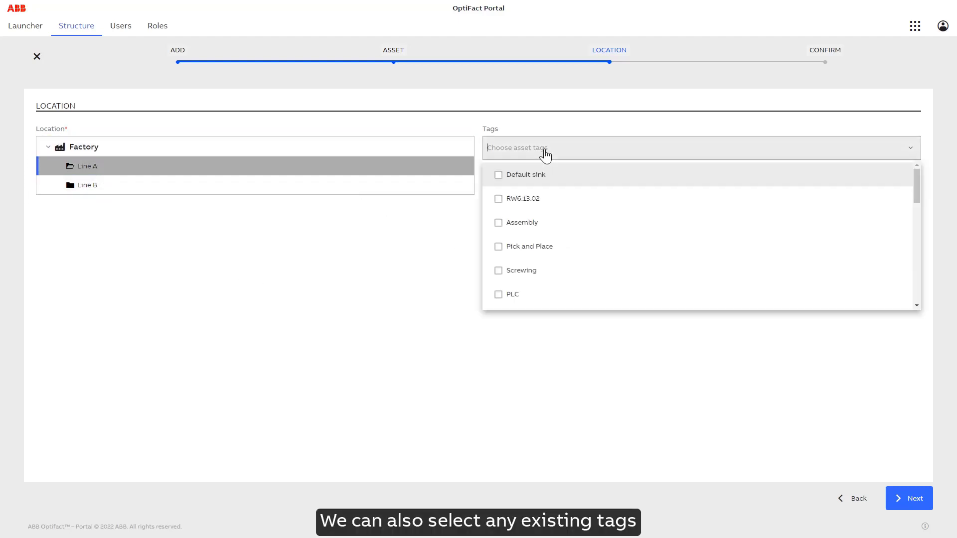
scroll(568, 240, "down", 3)
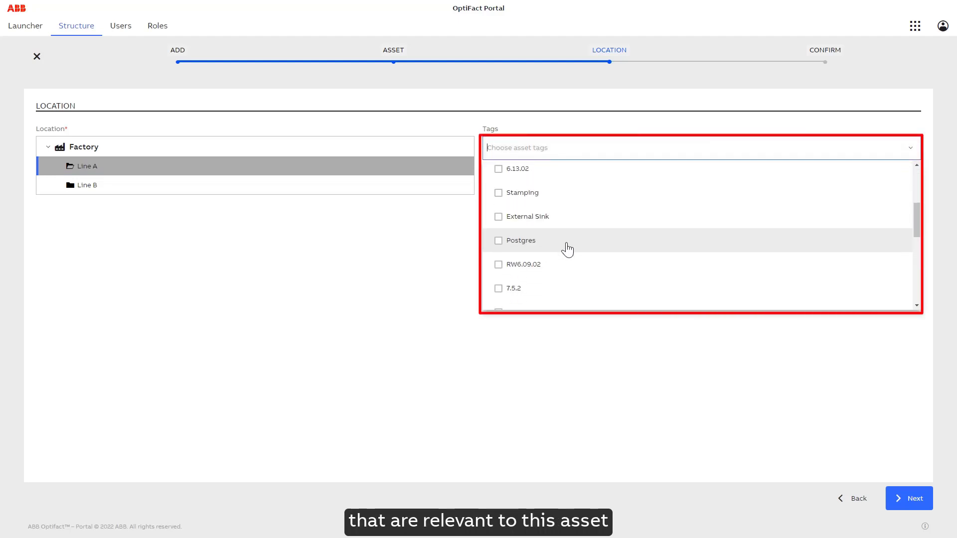
left_click(418, 258)
Create a new tag named RW 6.15 and assign it to the robot asset.
left_click(509, 178)
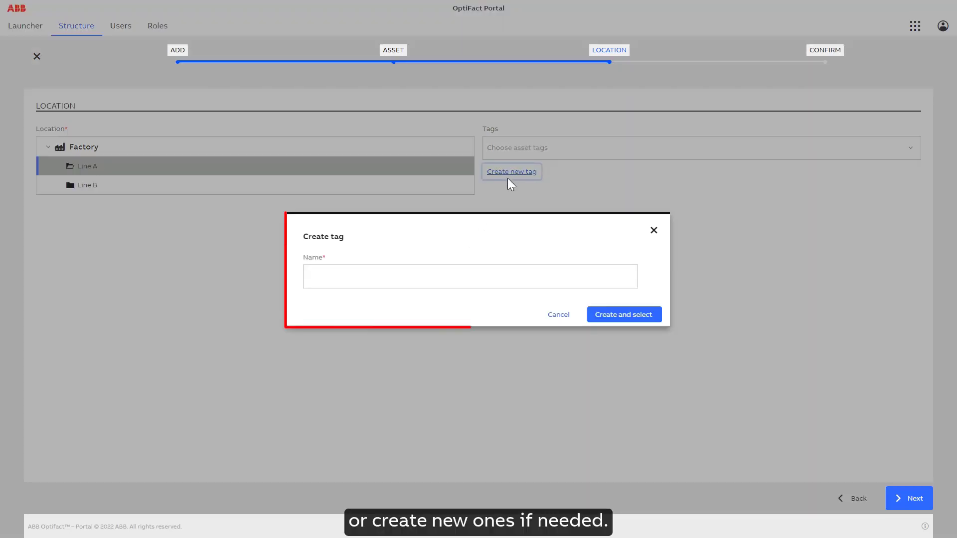
left_click(410, 273)
type("RW 6.15")
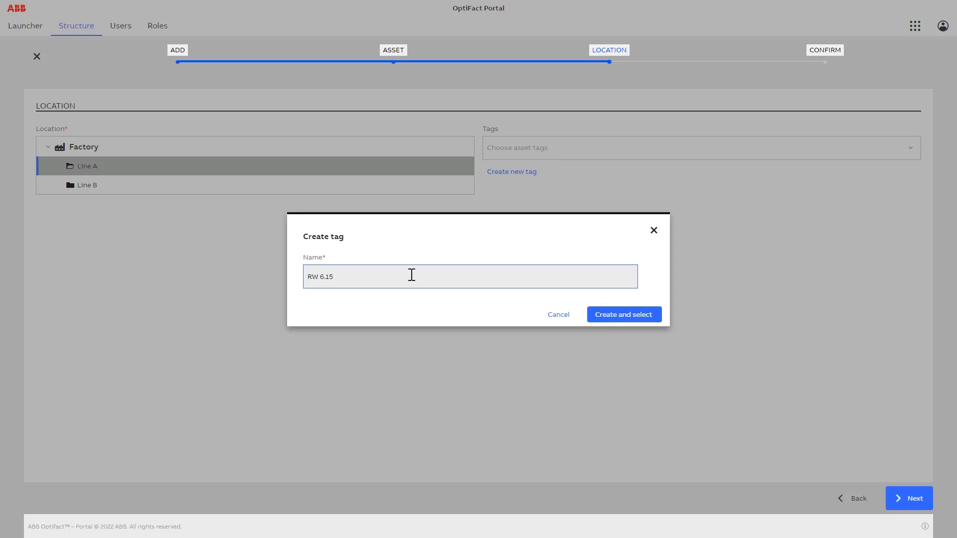
left_click(645, 318)
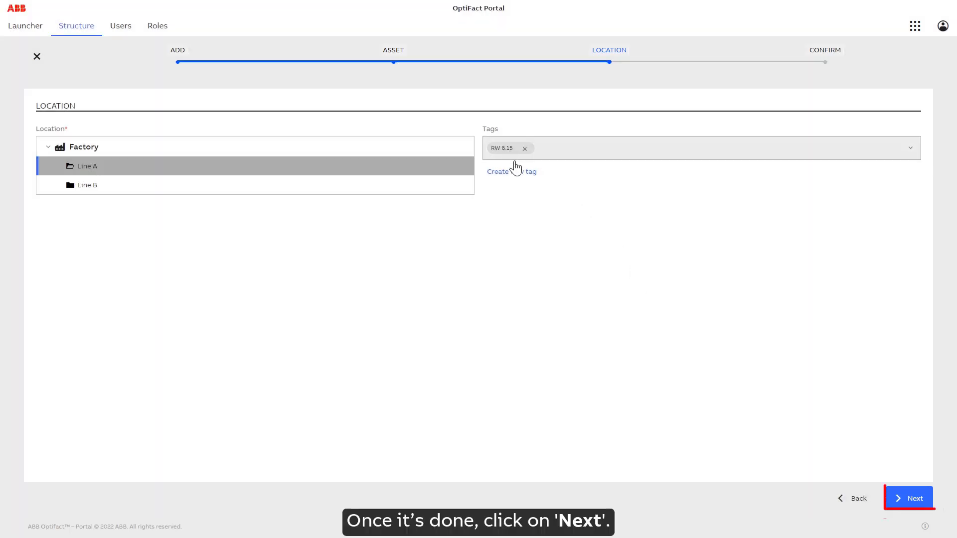
Continue to the summary, confirm the new robot asset, and show the assets of Line A in the factory structure.
left_click(915, 500)
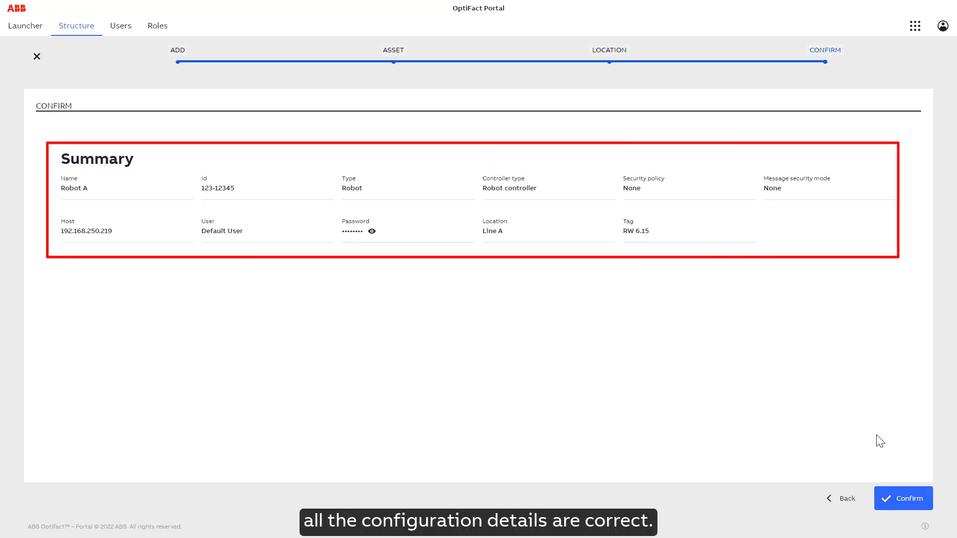
left_click(895, 509)
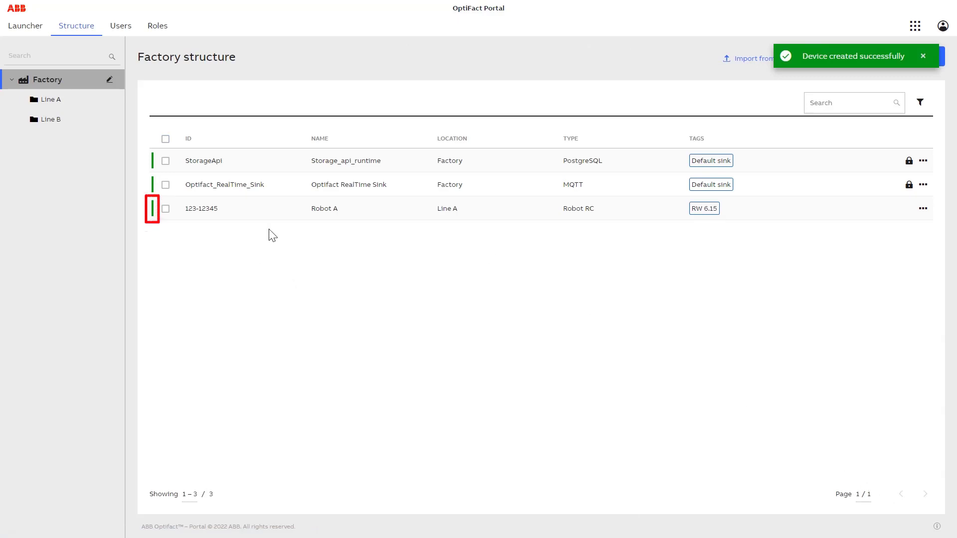
left_click(77, 109)
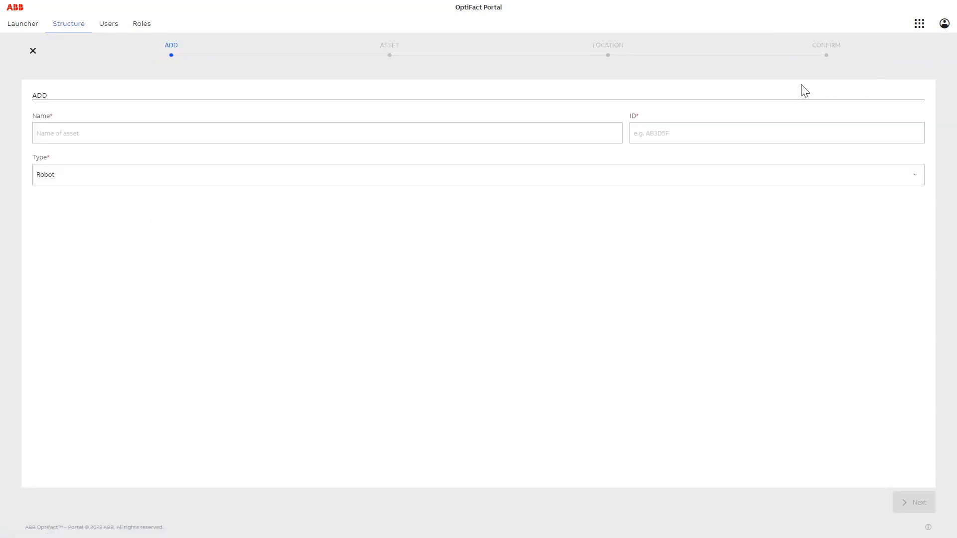
Define the new asset as PLC line A with ID OPCUA-001 and type OPC UA, and continue to its connection settings.
left_click(355, 136)
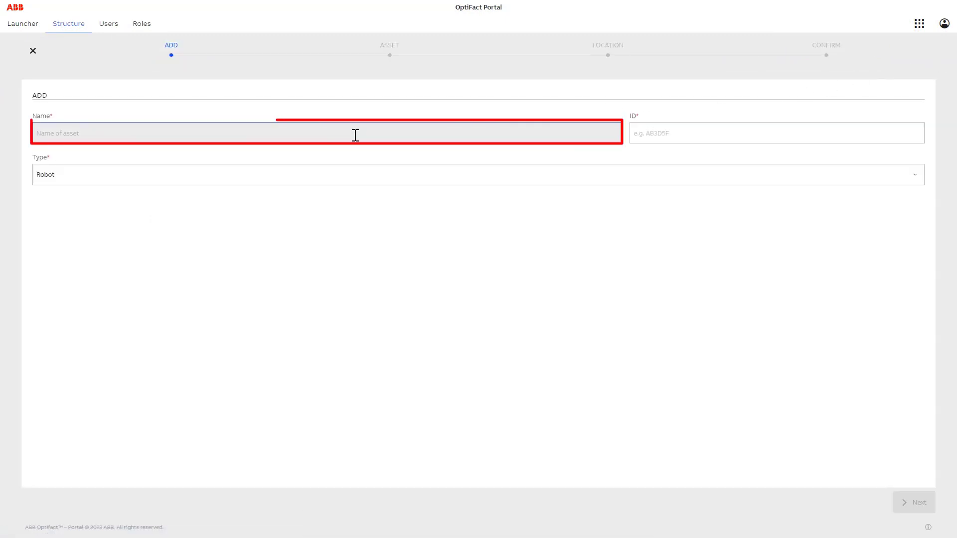
type("PLC line A")
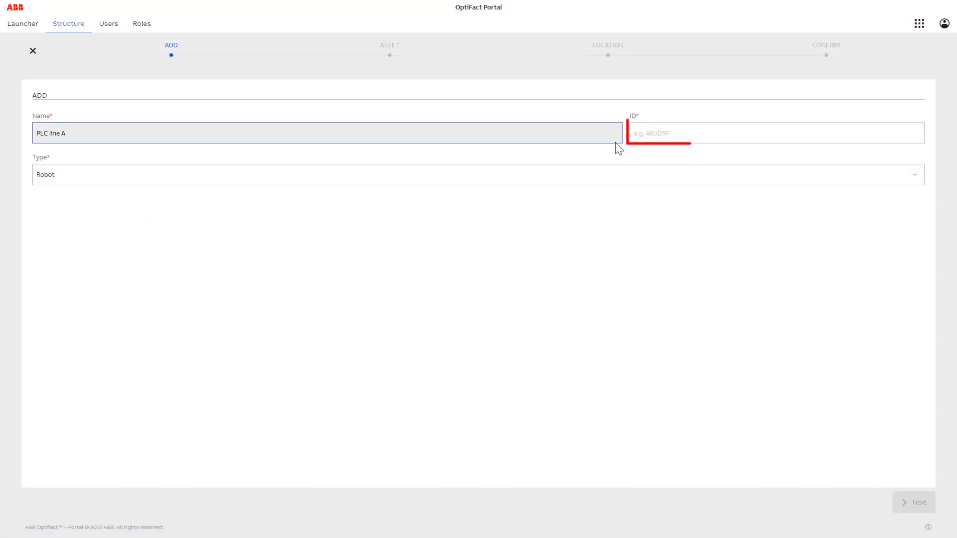
left_click(643, 132)
type("OPCUA-")
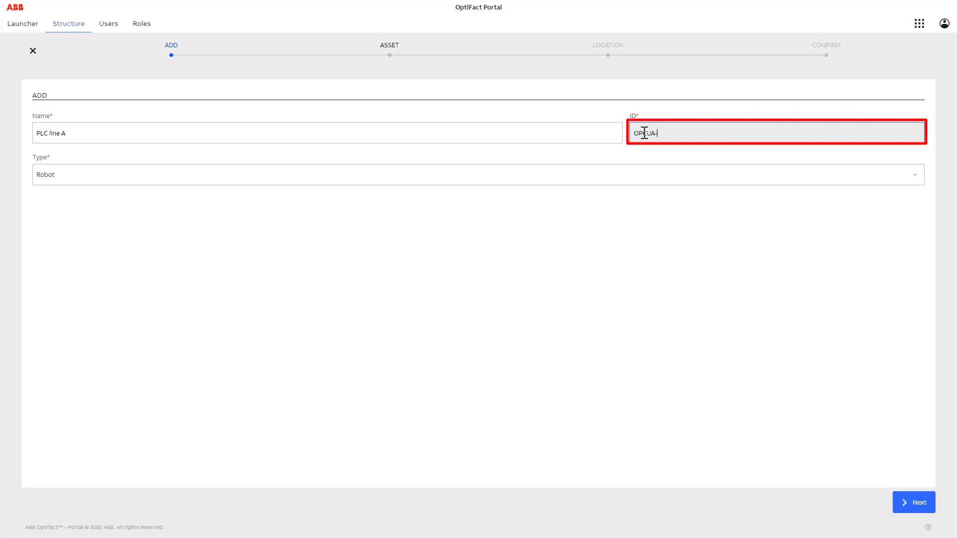
type("001")
left_click(616, 175)
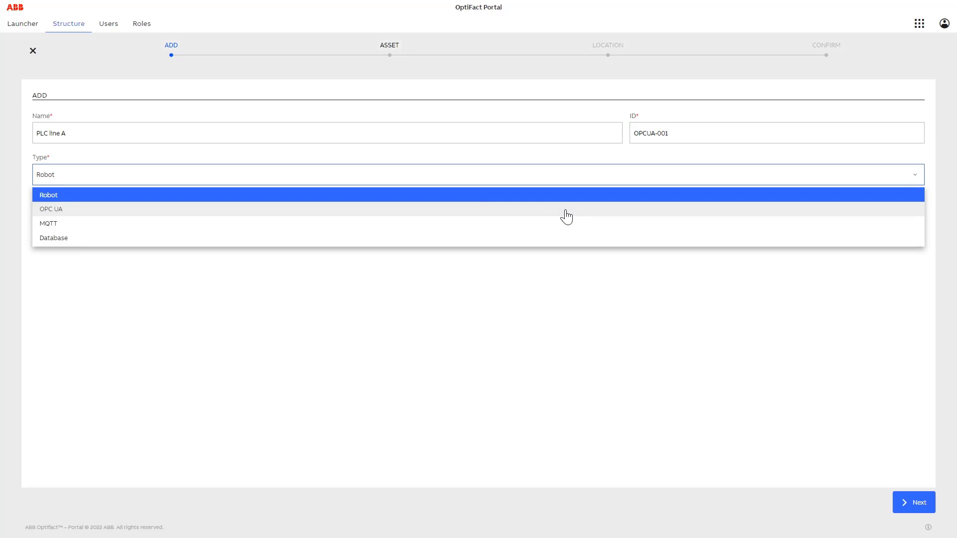
left_click(567, 215)
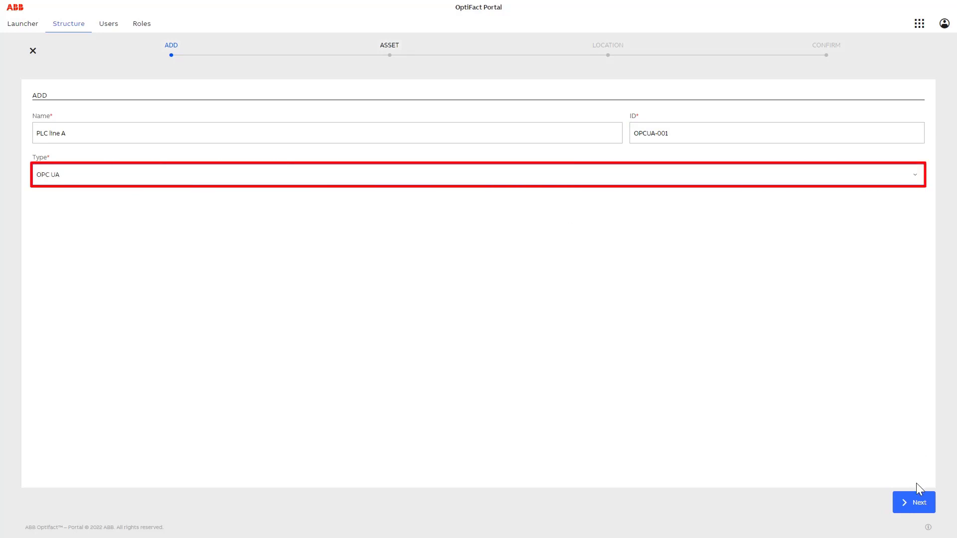
left_click(915, 503)
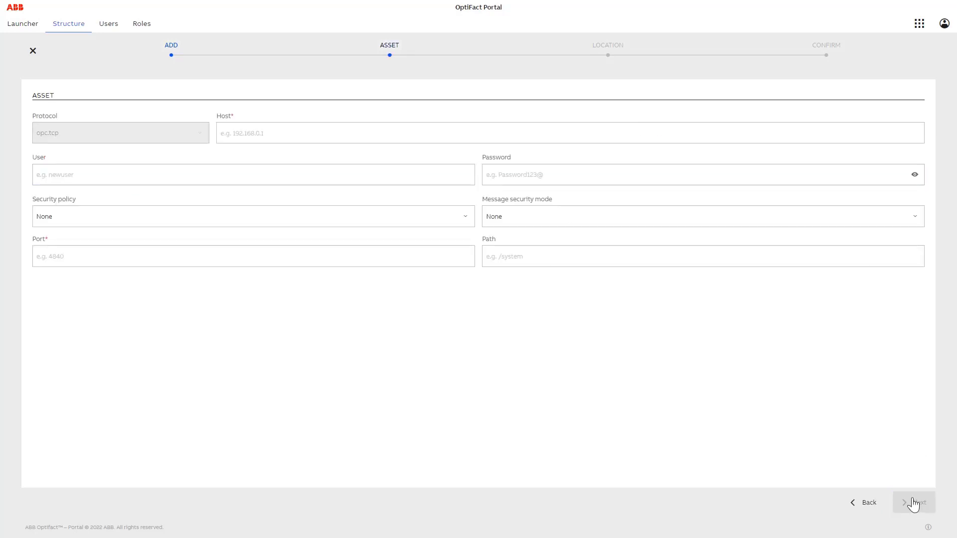
Set the OPC UA host to simulation_bropcuasimulatorbe and keep both the security policy and message security mode at None.
left_click(301, 135)
type("simulation_bropcuasimulatorbe")
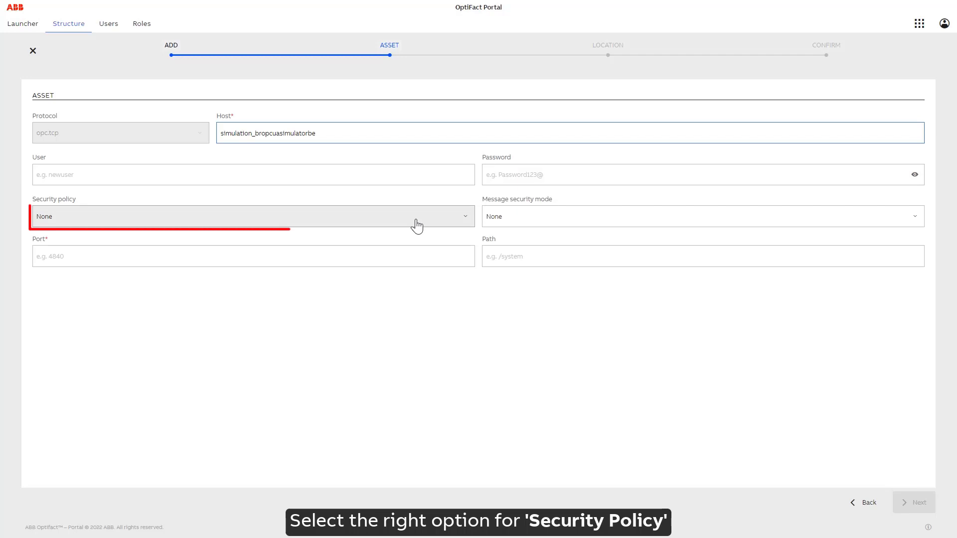
left_click(458, 224)
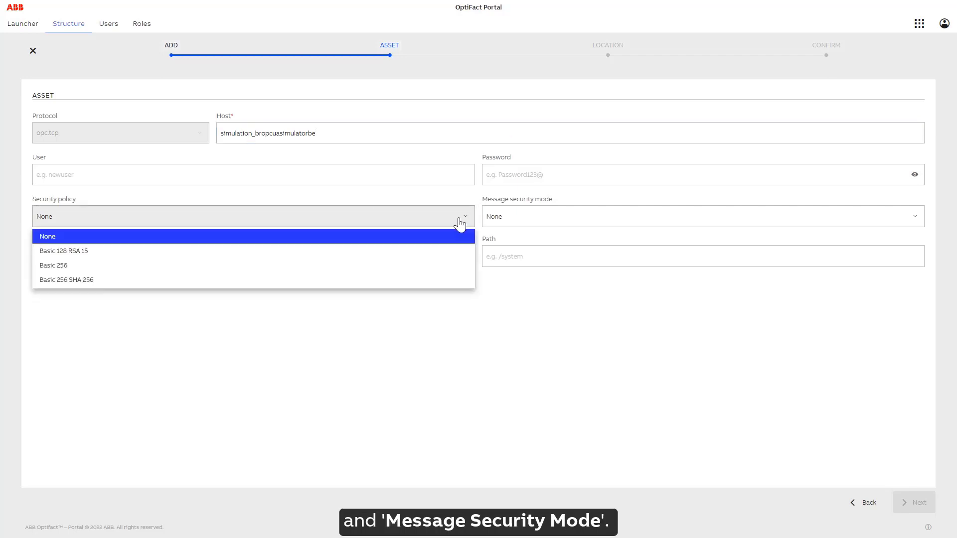
left_click(458, 222)
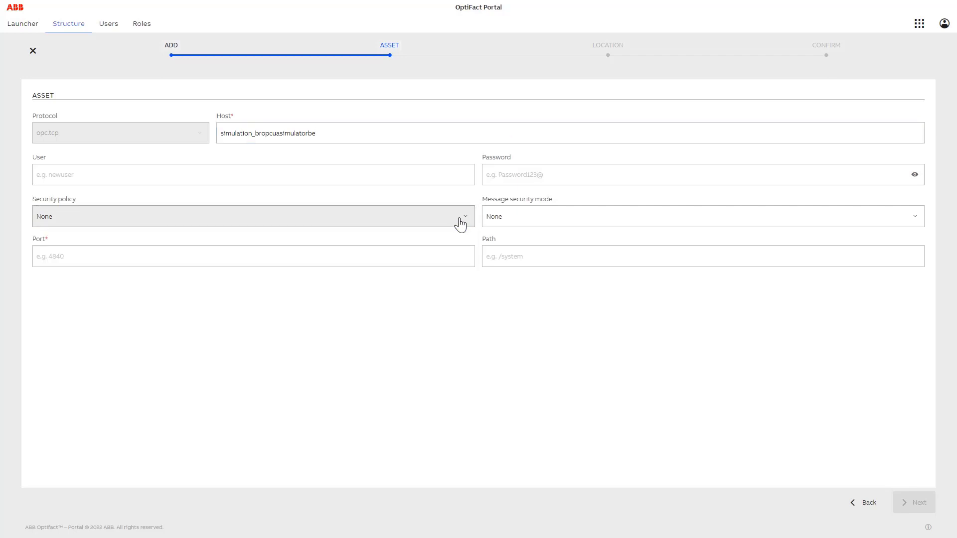
left_click(895, 226)
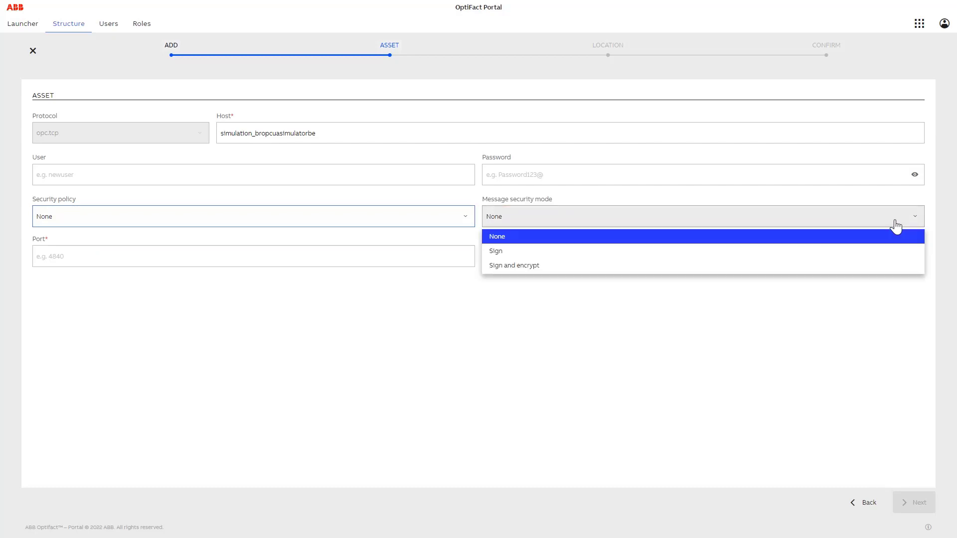
left_click(896, 226)
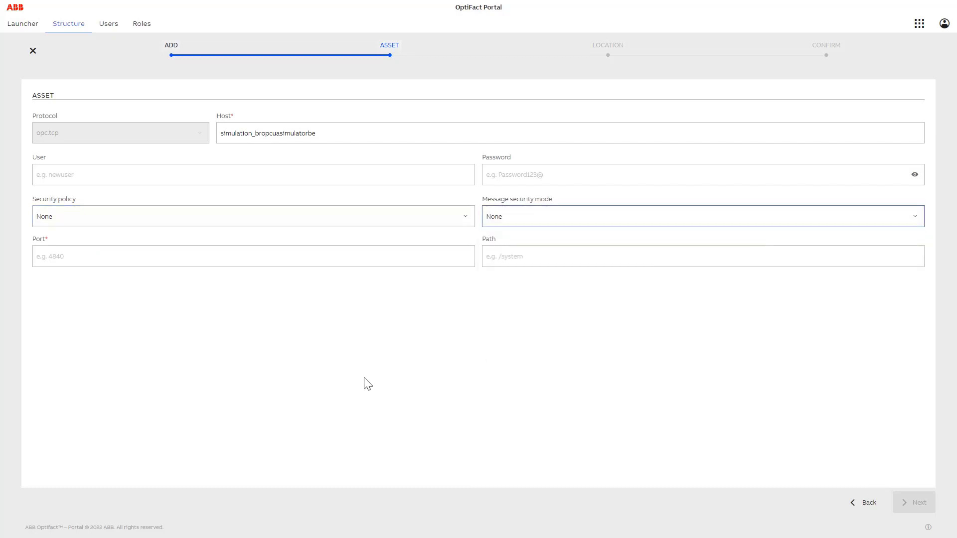
Set the OPC UA connection's port to 4840 and continue to the location settings.
left_click(232, 262)
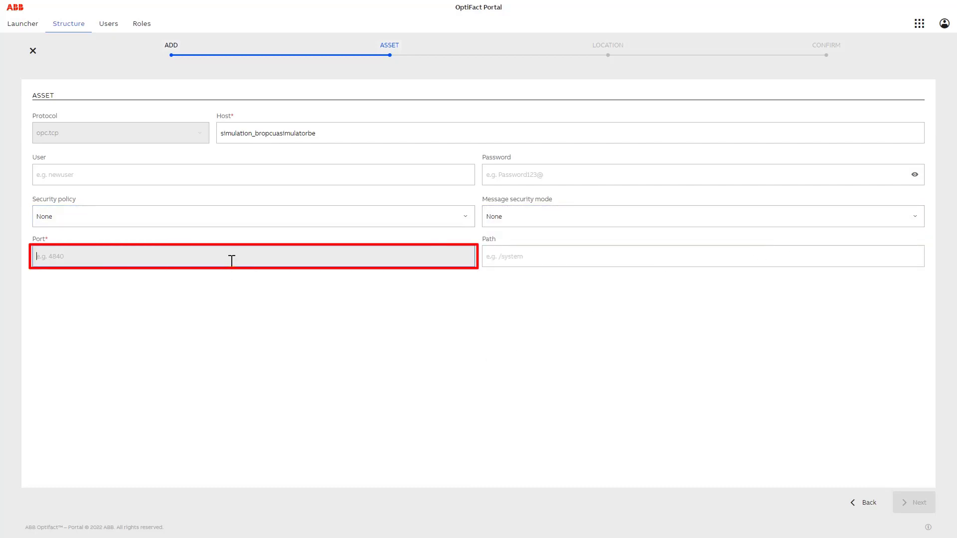
type("4840")
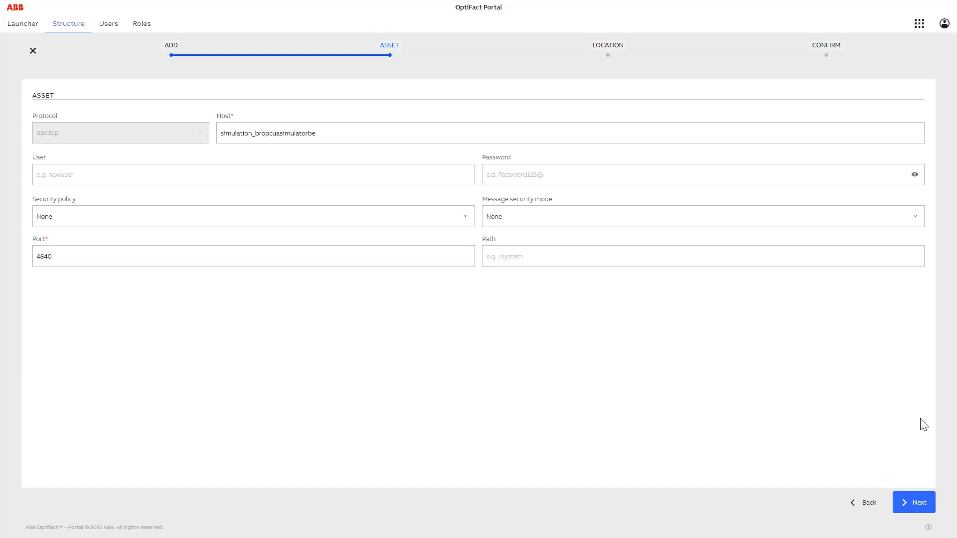
left_click(915, 502)
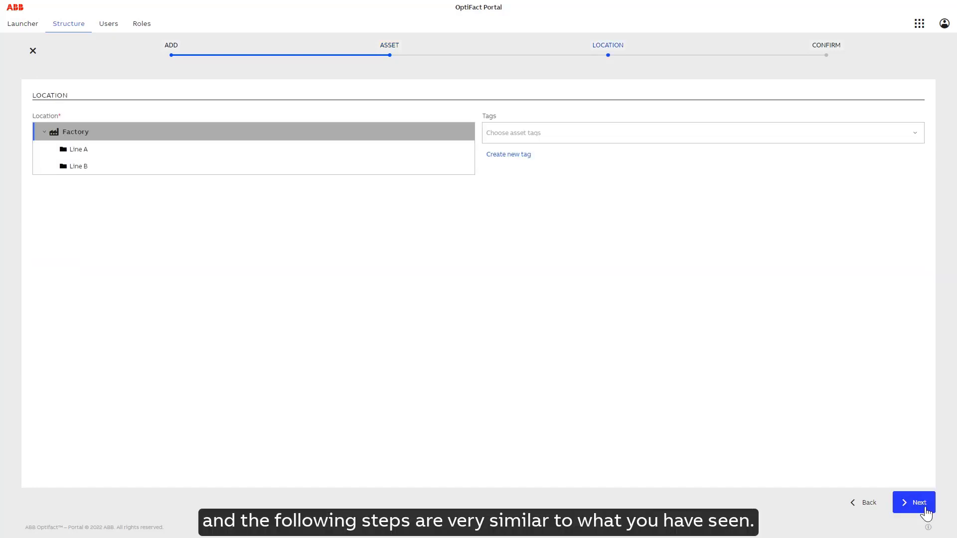
Confirm the PLC asset with Line A as its location and show that line's assets.
left_click(84, 150)
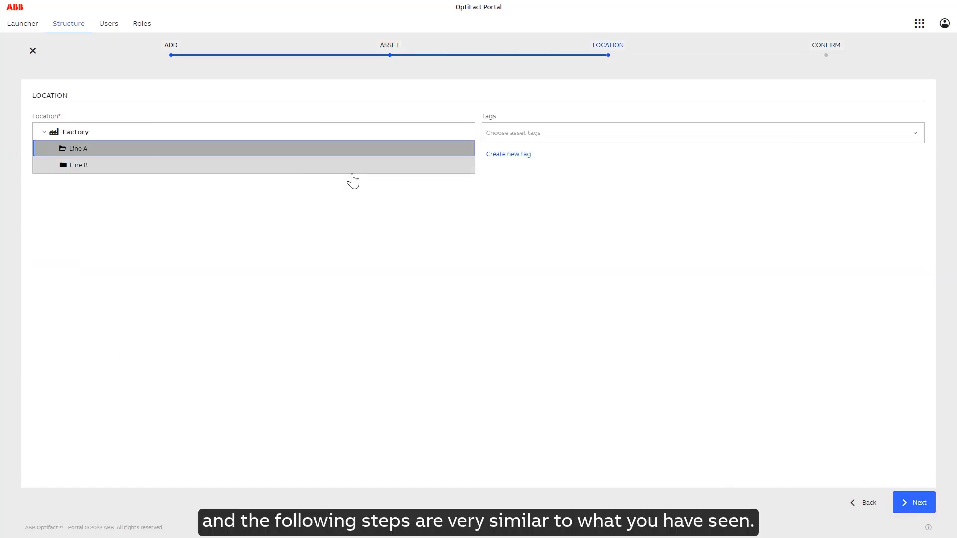
left_click(914, 502)
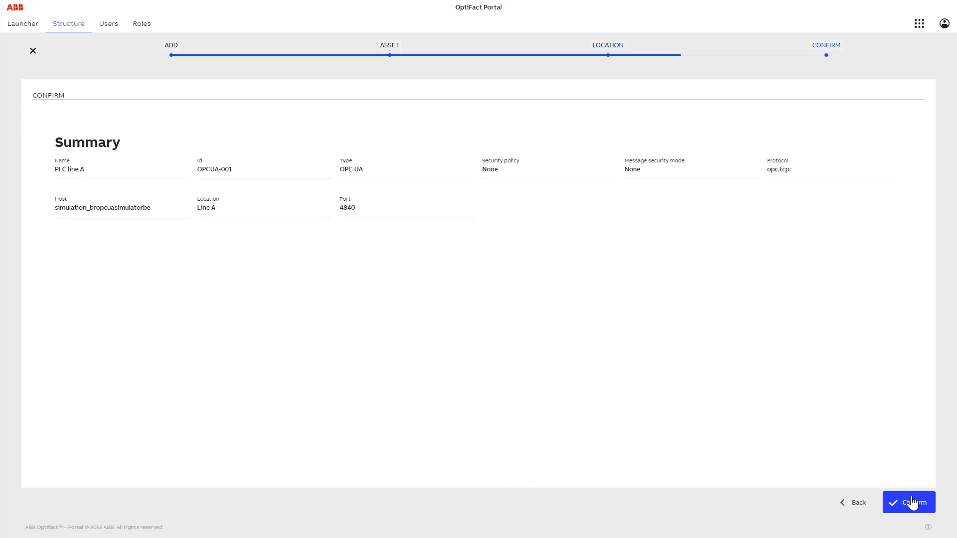
left_click(914, 503)
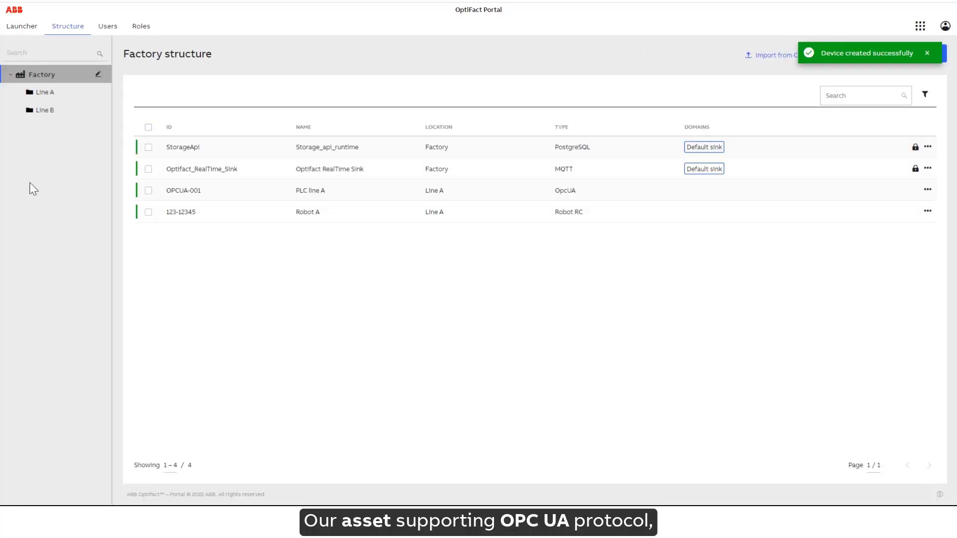
left_click(43, 91)
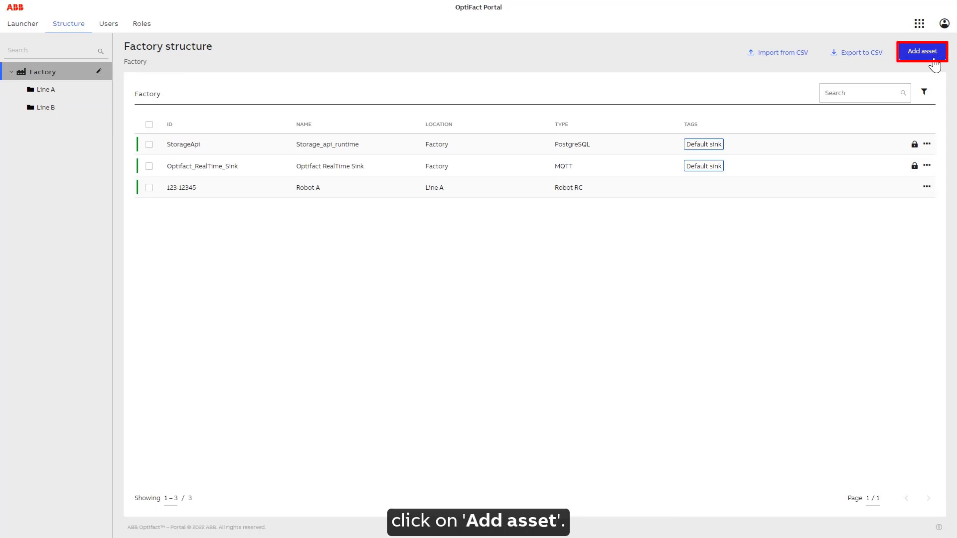
Start a new asset named Welding machine with ID Mqtt-001 and type MQTT, and continue to its connection settings.
left_click(933, 55)
left_click(173, 133)
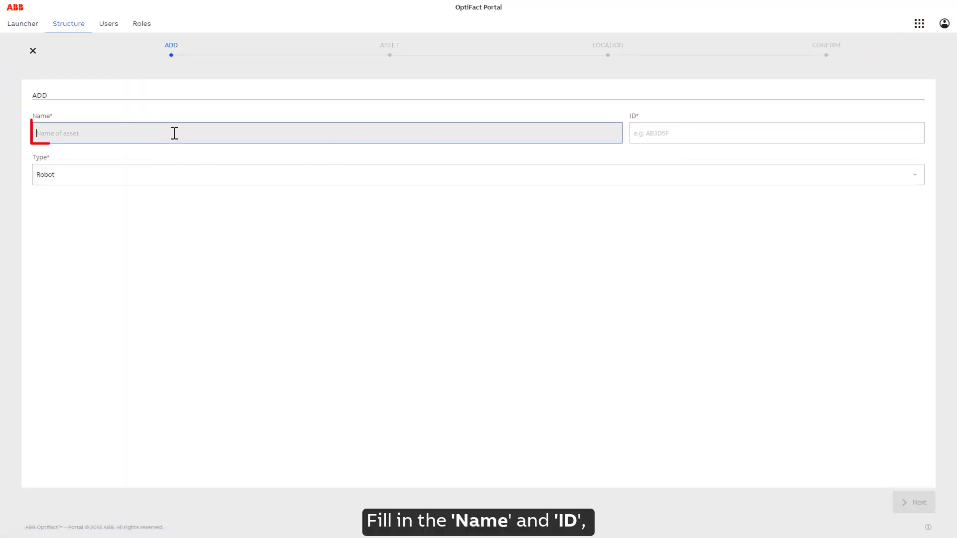
type("Welding machine")
left_click(652, 132)
type("M")
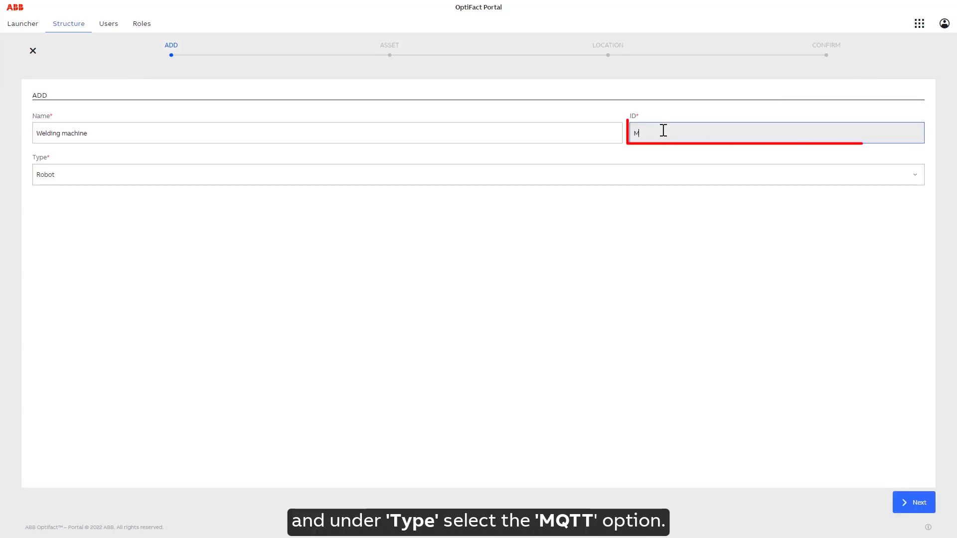
type("qtt-001")
left_click(614, 174)
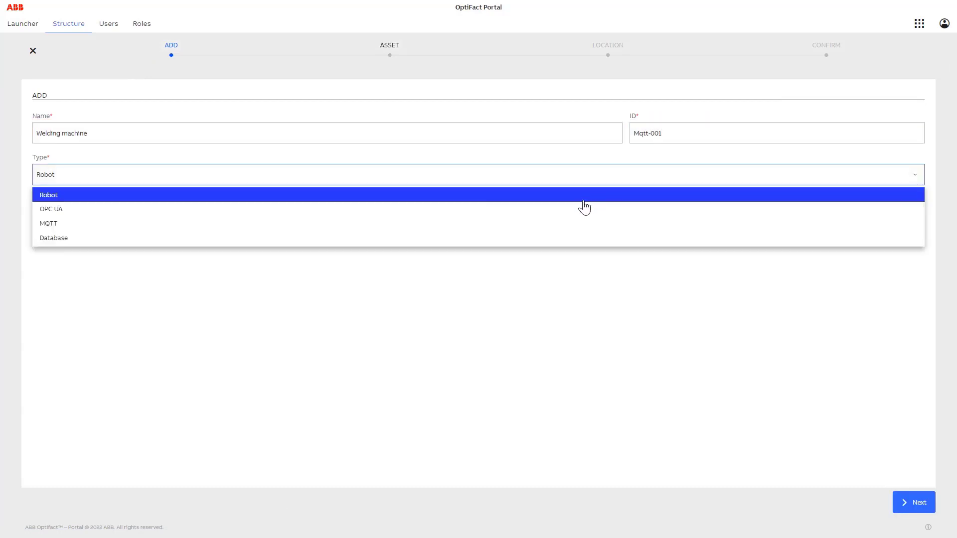
left_click(582, 227)
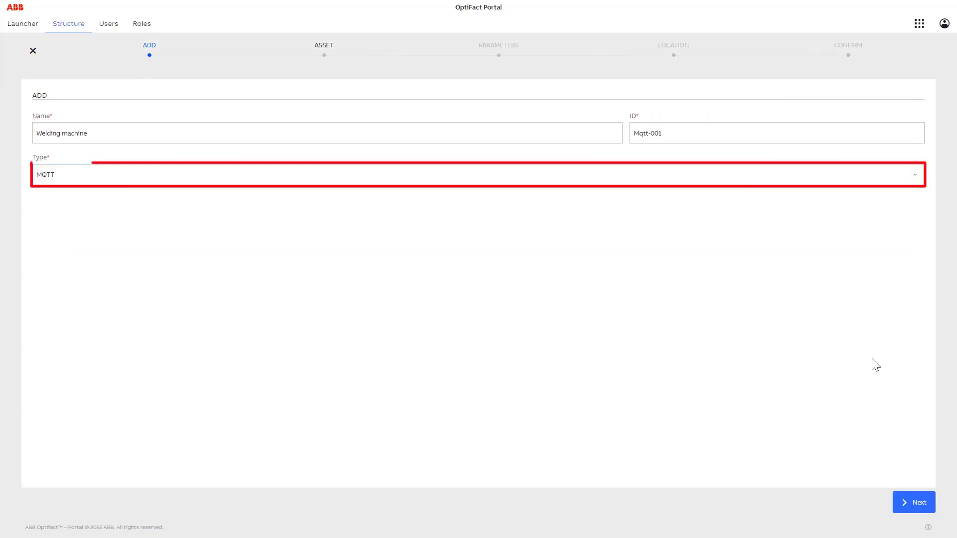
left_click(907, 504)
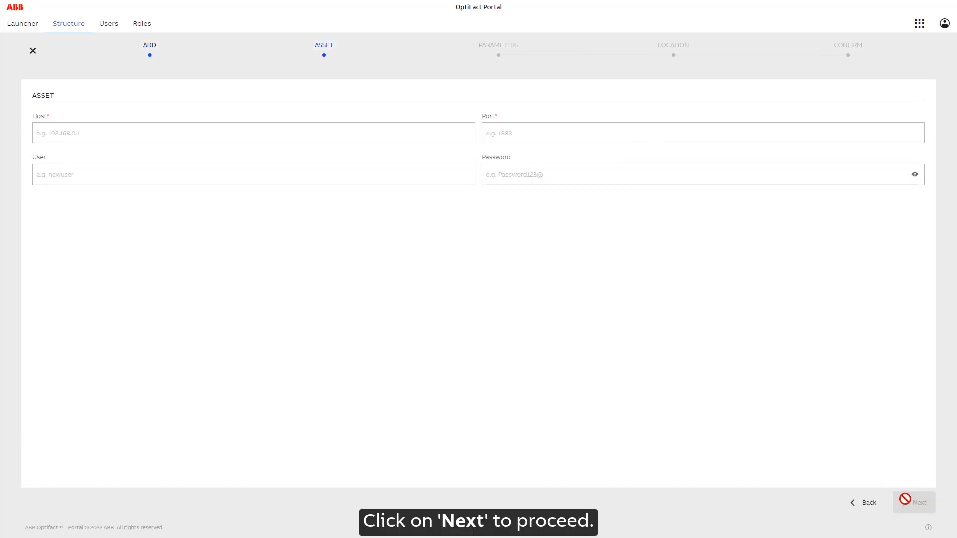
Set the MQTT connection's host to mqtt.tool.smartot.eu and its port to 1884.
left_click(167, 129)
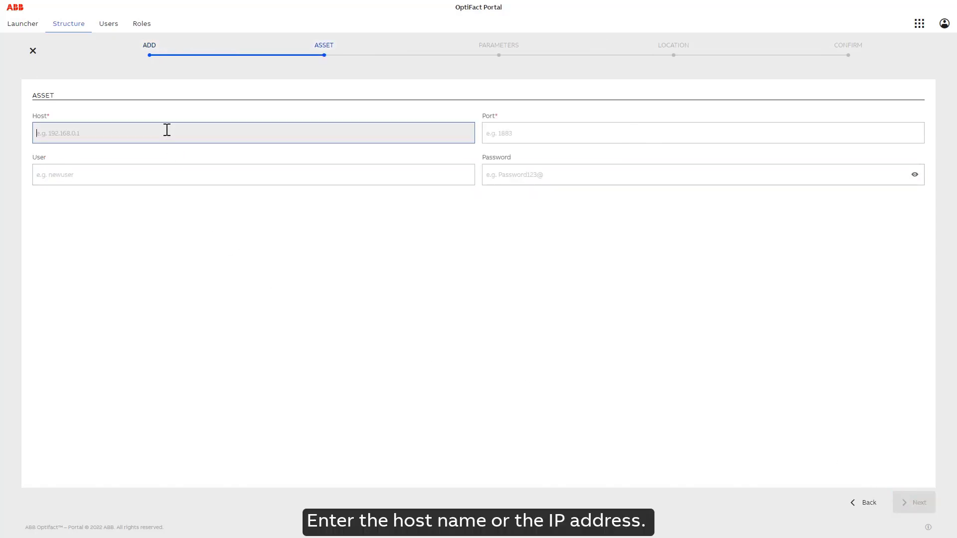
type("mqtt.")
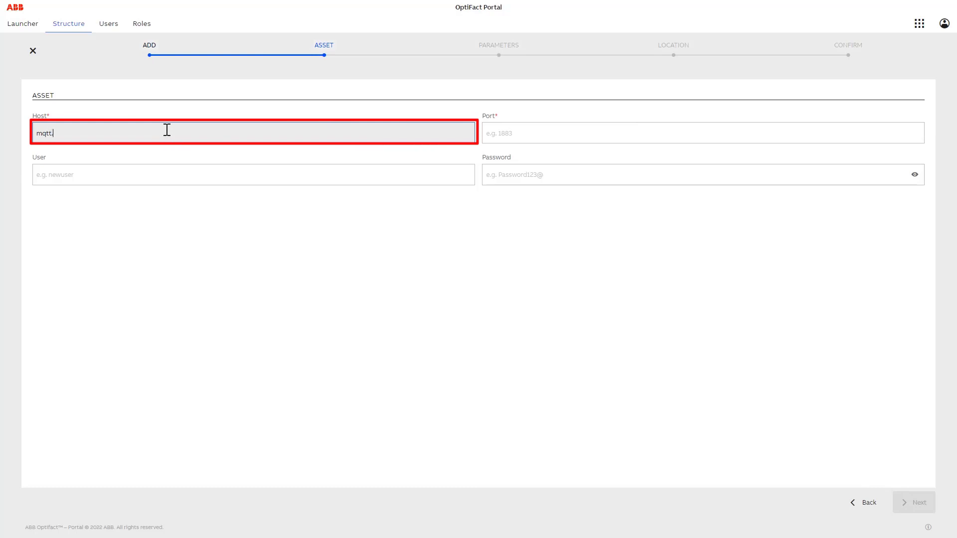
type("tool.smartot")
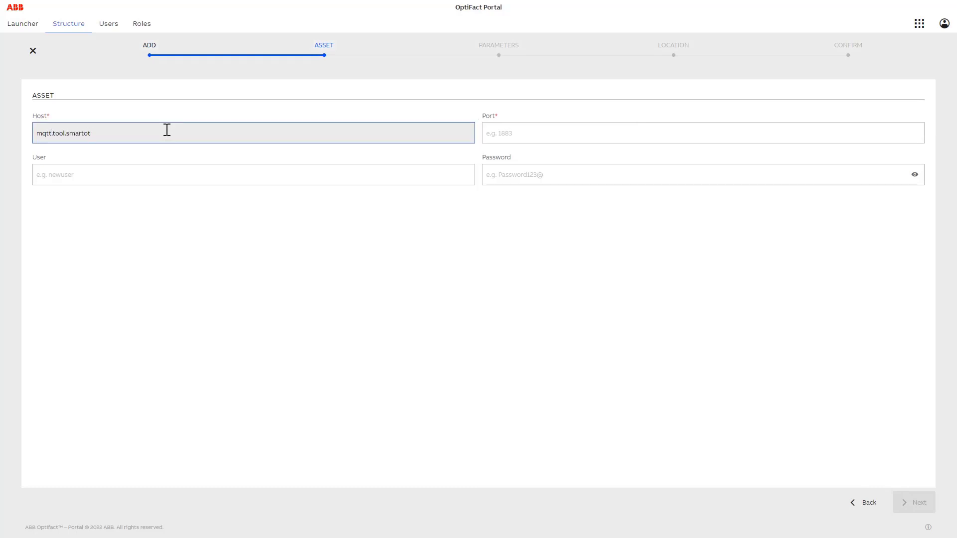
type(".eu")
left_click(513, 134)
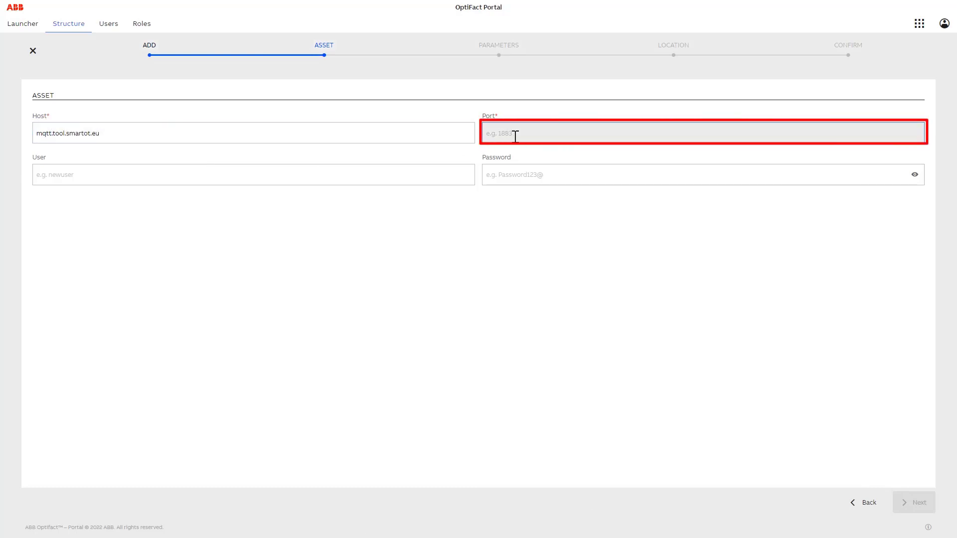
type("1884")
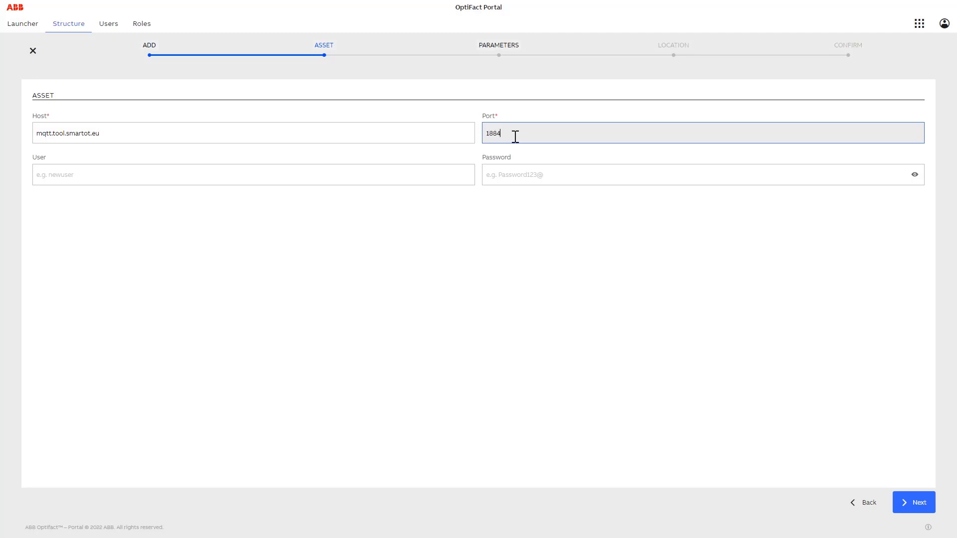
Enter abb as the MQTT connection's user, fill in the password, and continue to the topic parameters.
left_click(385, 179)
type("abb")
left_click(517, 180)
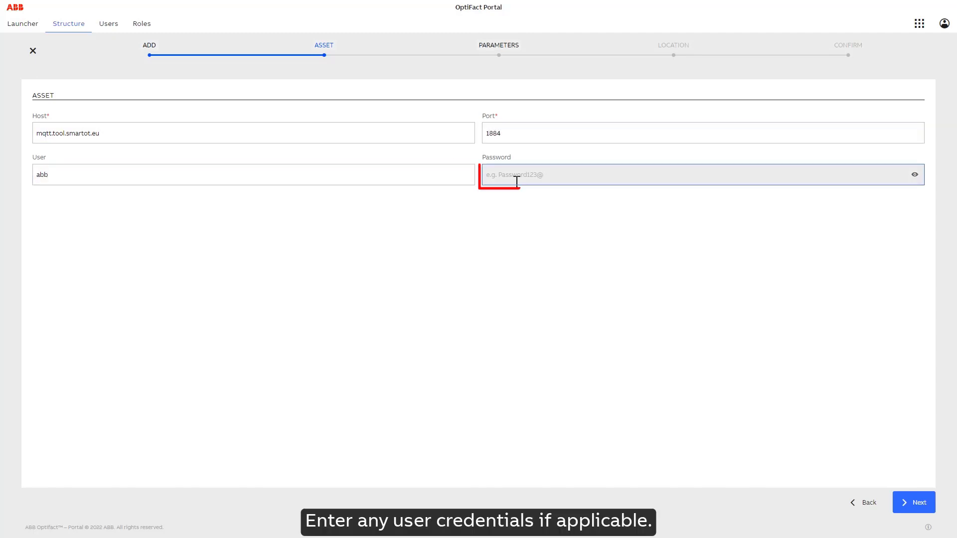
type("•••••")
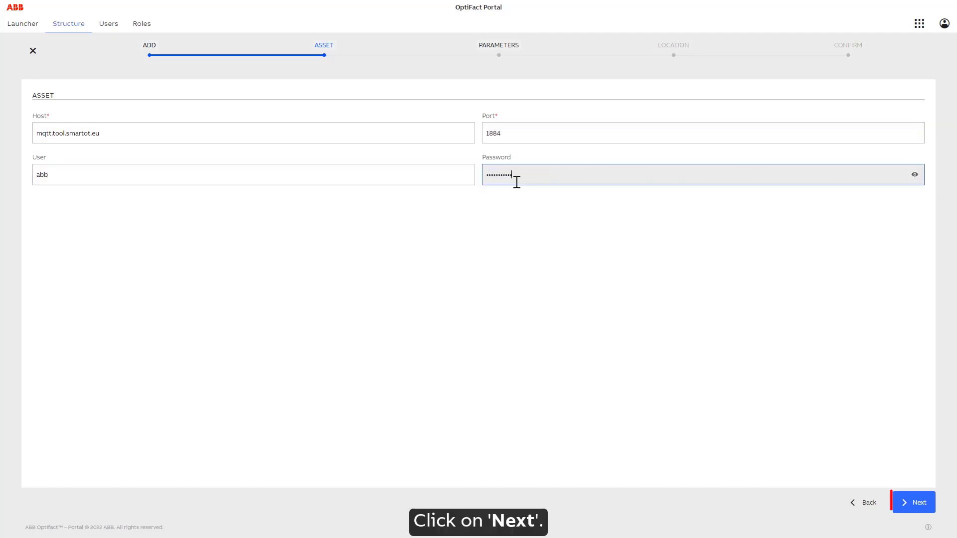
left_click(916, 503)
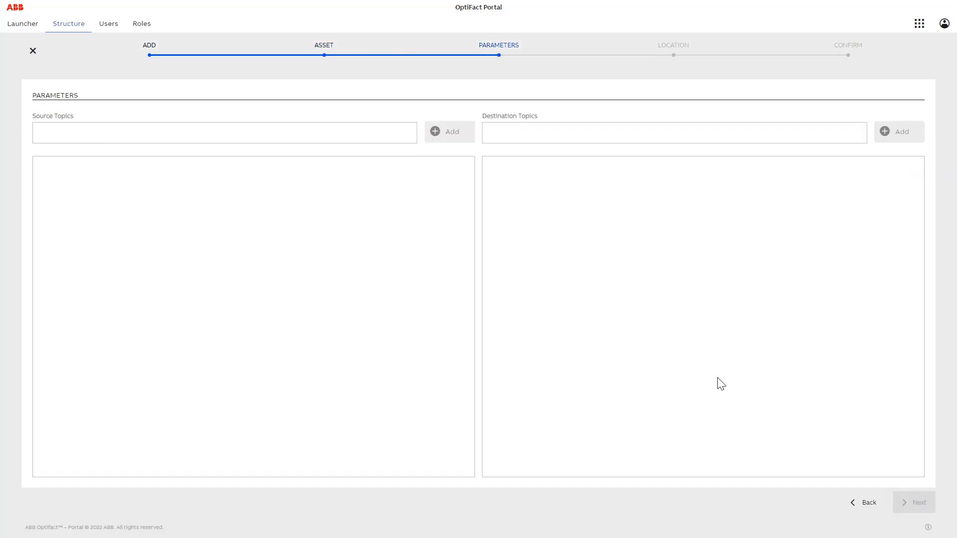
Add the source topic welding/source1 to the MQTT asset and continue to the location settings.
left_click(198, 130)
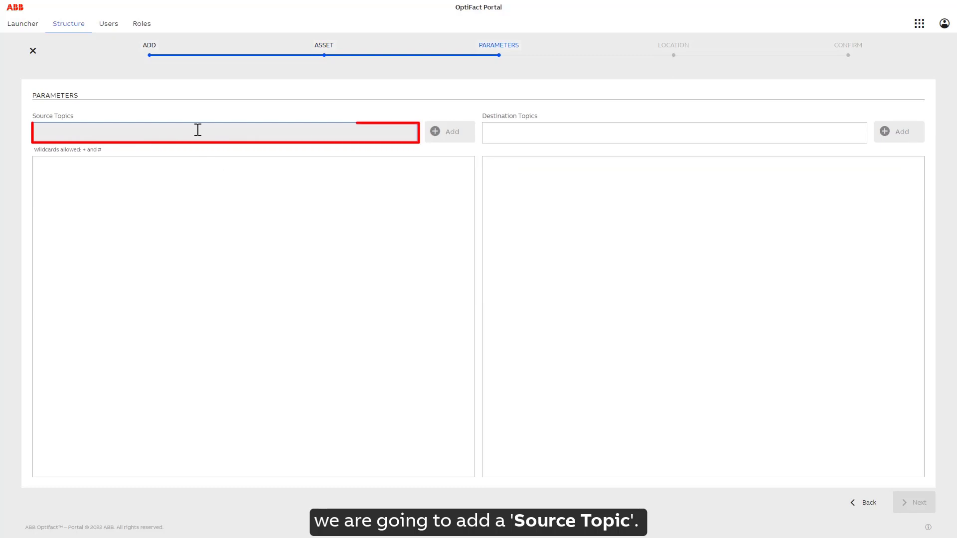
type("weld")
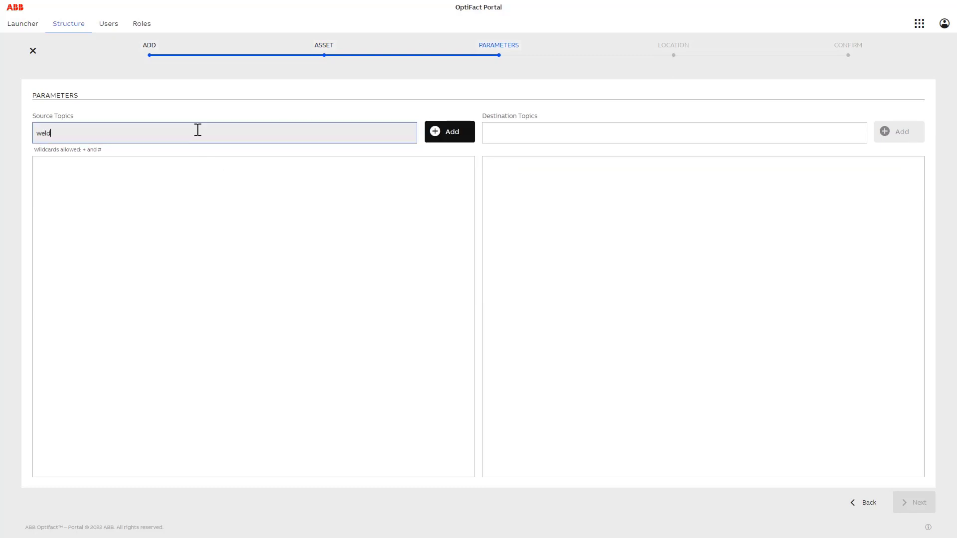
type("ing/source1")
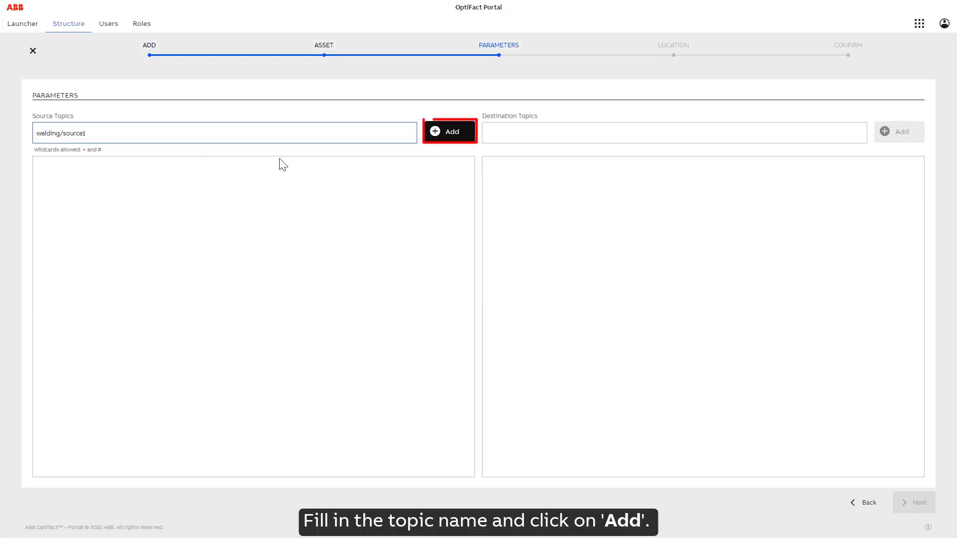
left_click(449, 133)
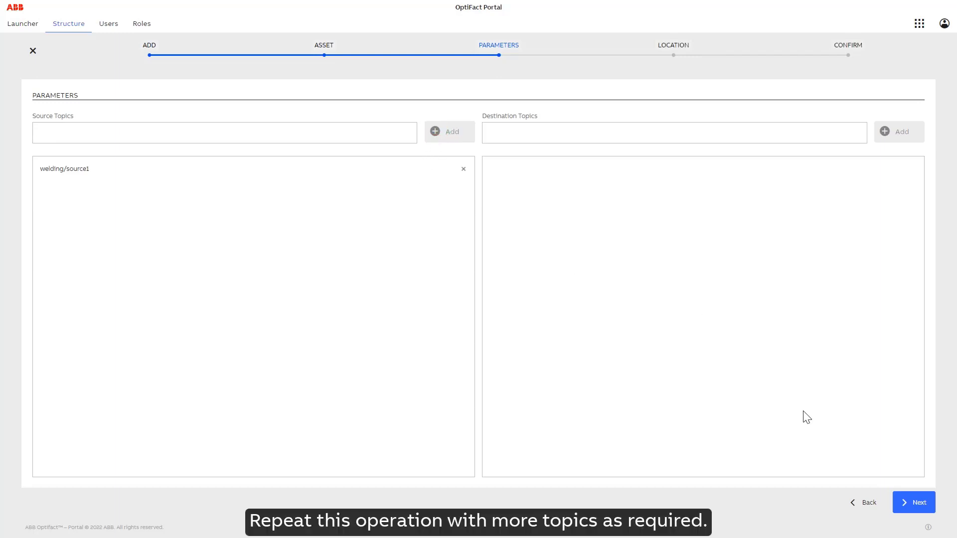
left_click(908, 506)
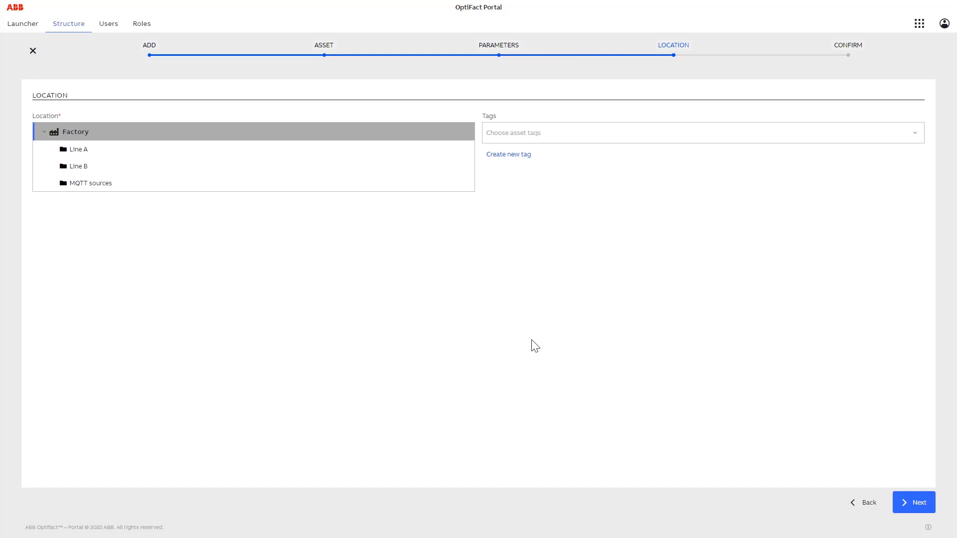
Confirm the welding machine asset with MQTT sources as its location and show that folder's assets.
left_click(314, 185)
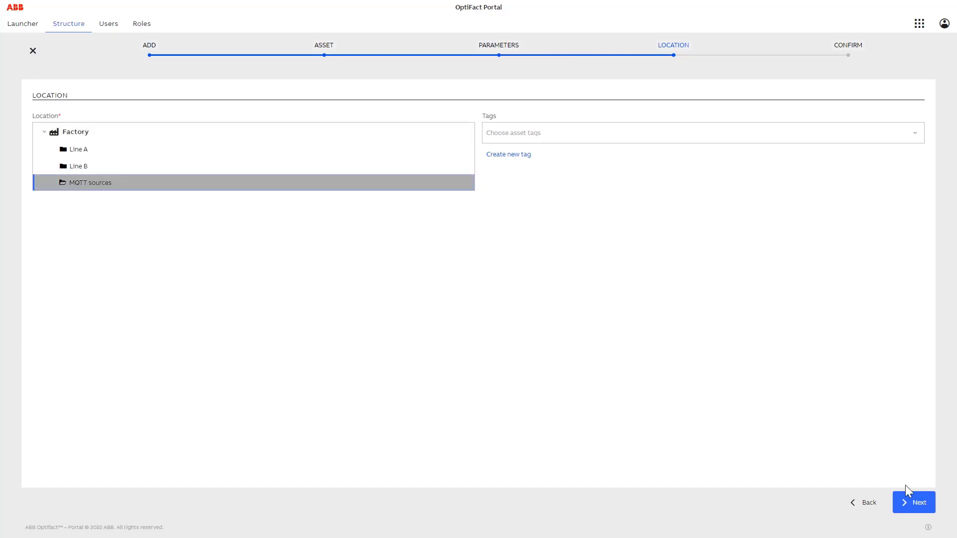
left_click(915, 503)
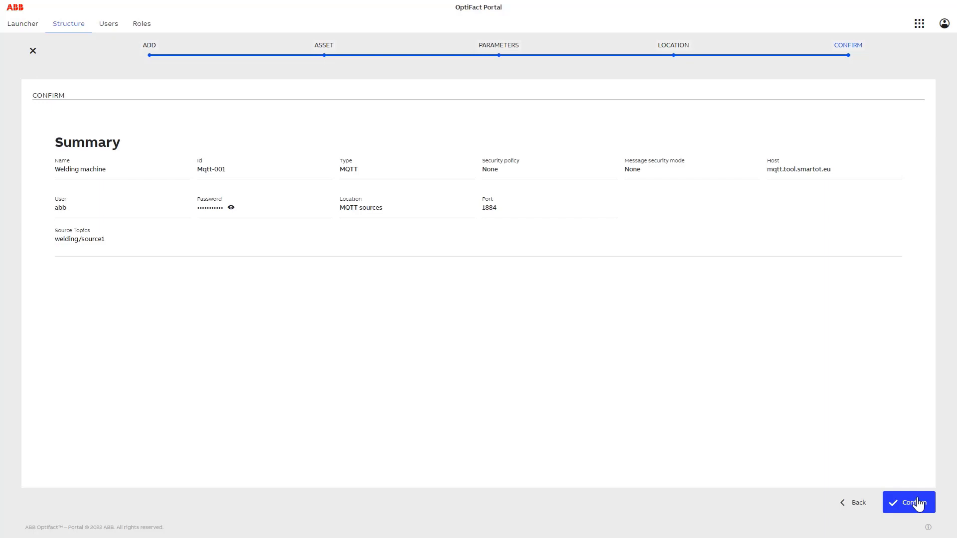
left_click(919, 504)
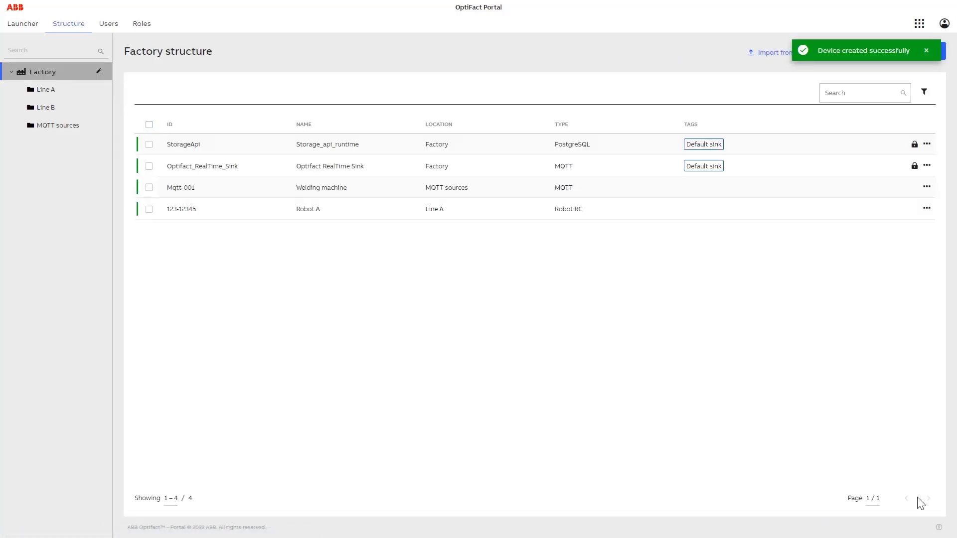
left_click(57, 127)
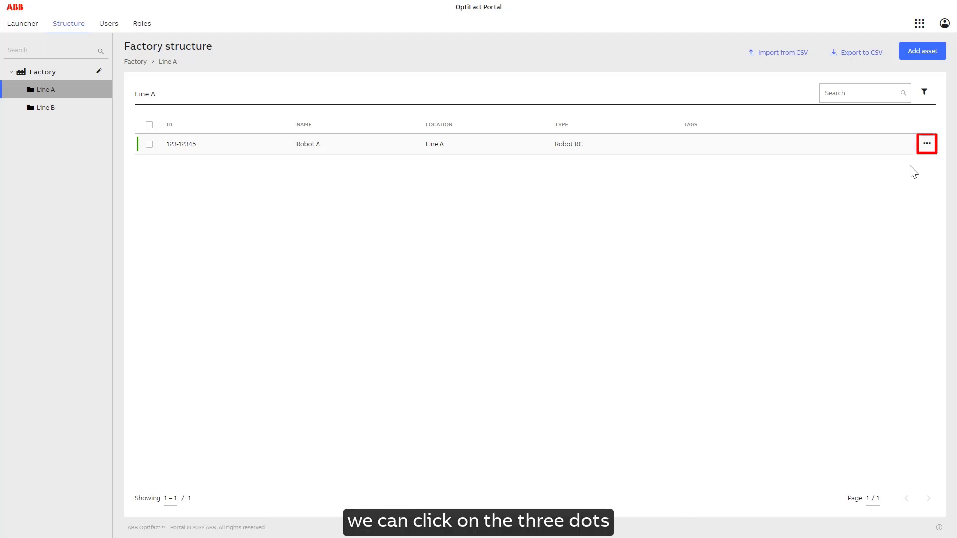
View the details of the Robot A asset in Line A, then close them.
left_click(927, 145)
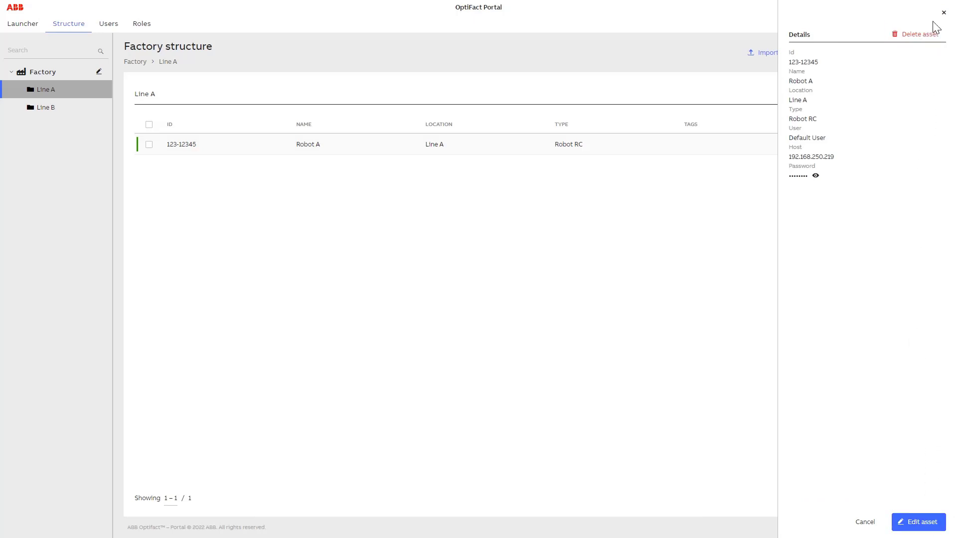
left_click(943, 13)
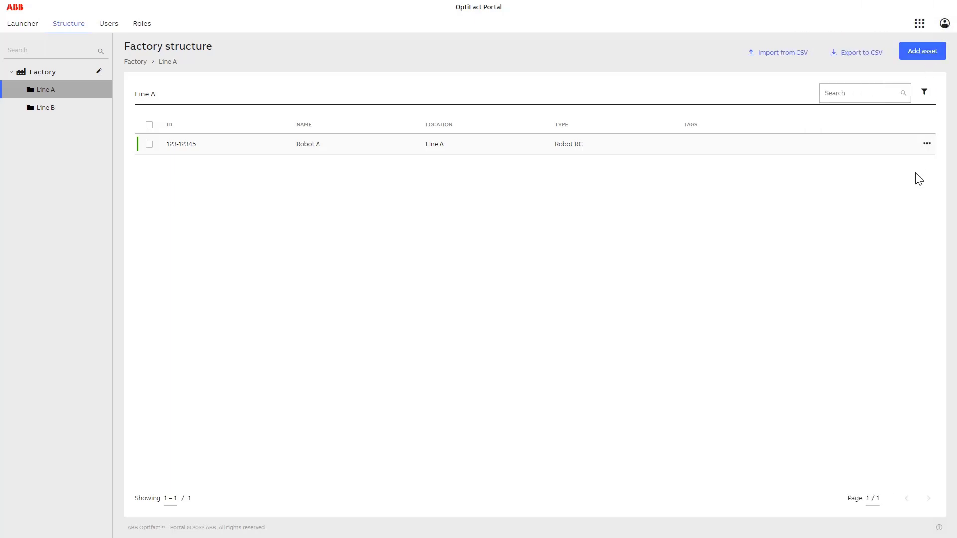